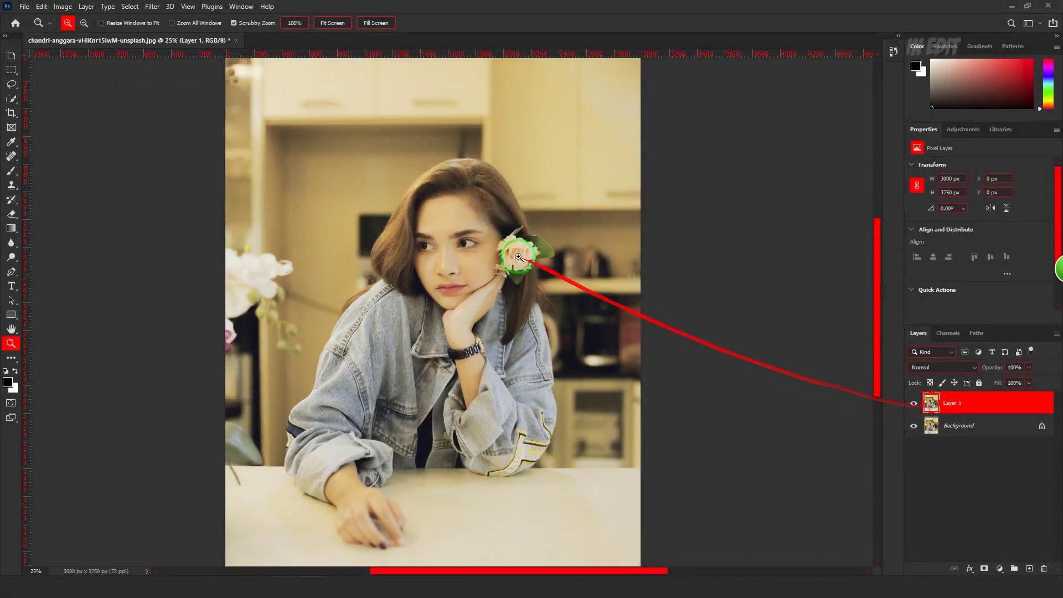
- Launch the Camera Raw Filter on Layer 1 and expand its Basic adjustments
click(150, 7)
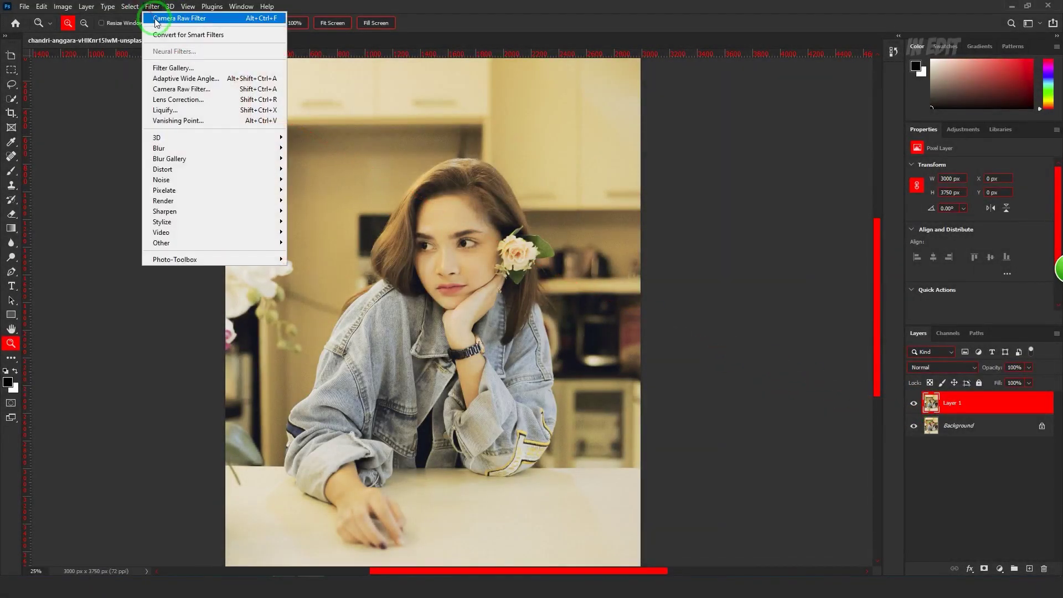
click(181, 89)
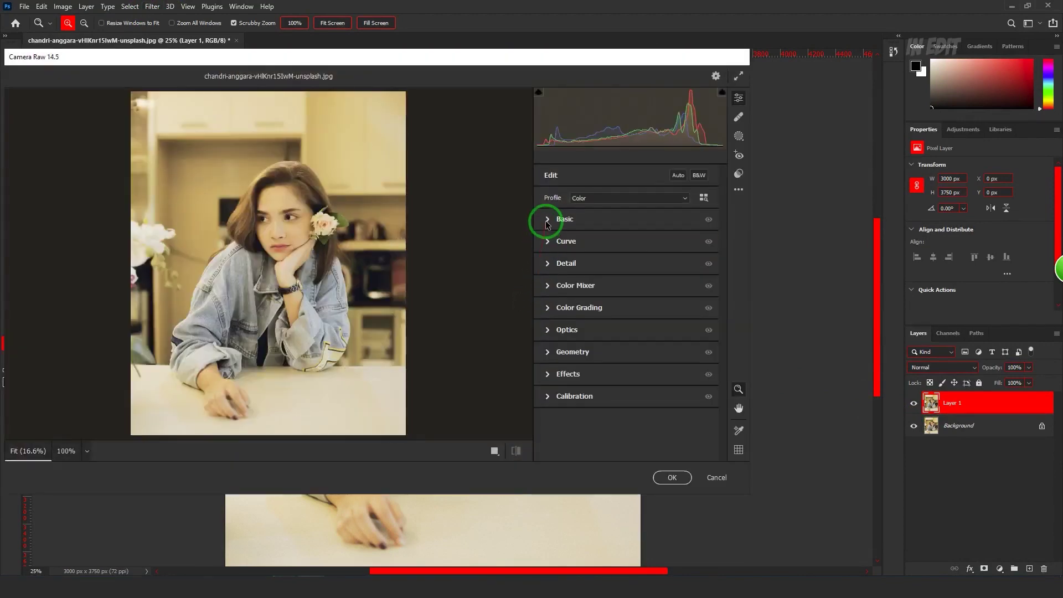
click(548, 220)
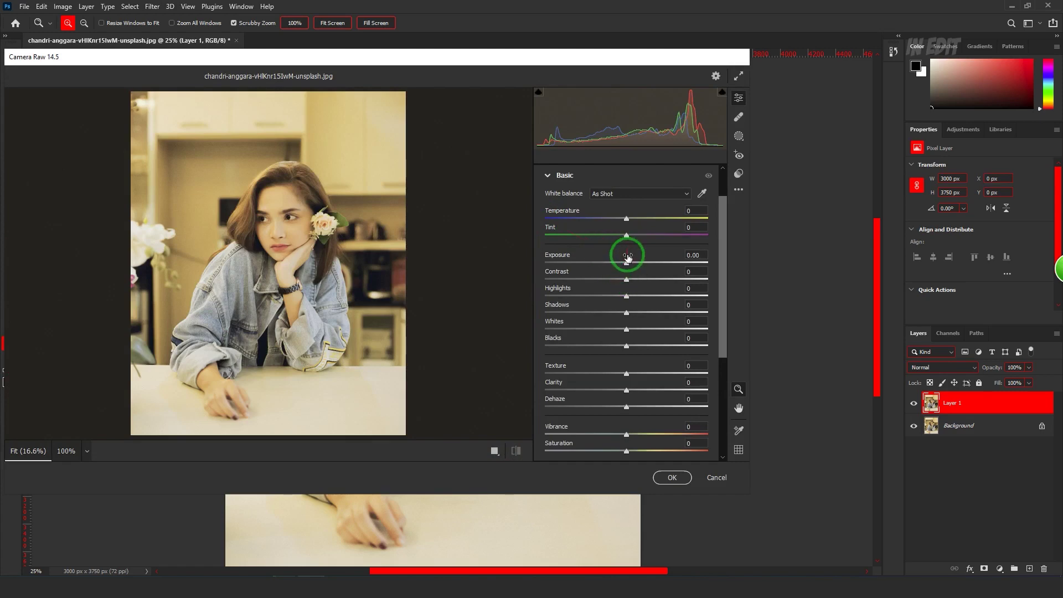
- Set Temperature -10, Tint +10, Exposure -0.25, Contrast +30, lower Highlights, Shadows and Whites, and set Blacks -41
mouse_move(627, 237)
mouse_down()
mouse_move(655, 234)
mouse_move(642, 239)
mouse_up()
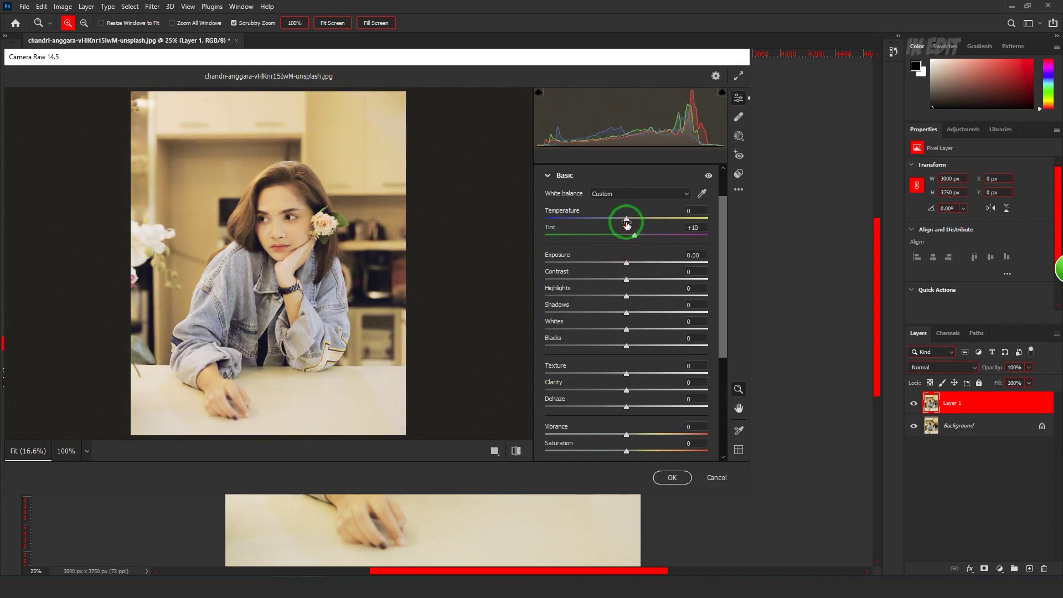
drag(626, 218, 618, 217)
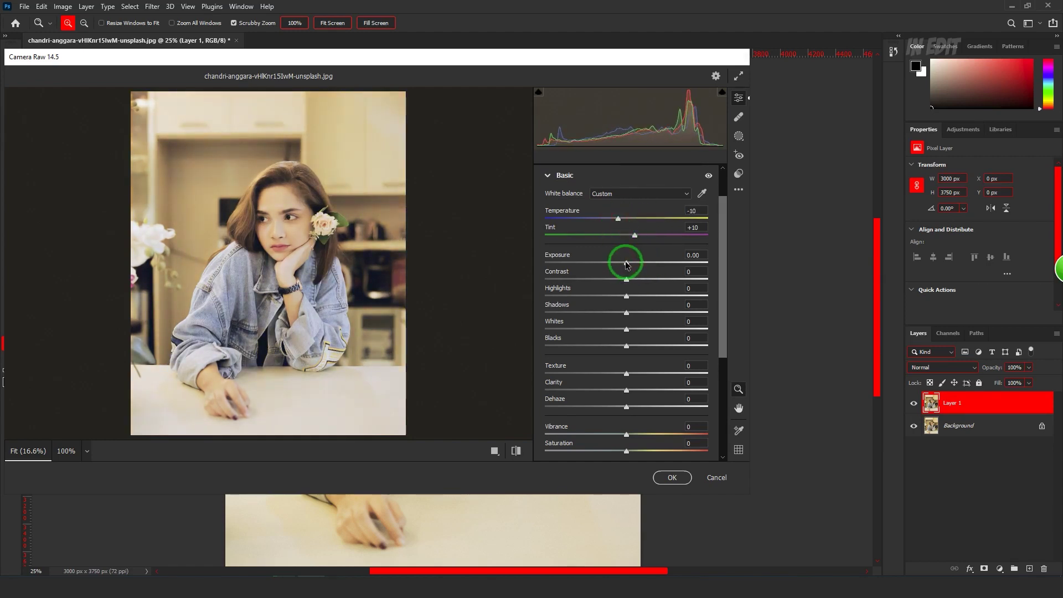
drag(627, 264, 649, 281)
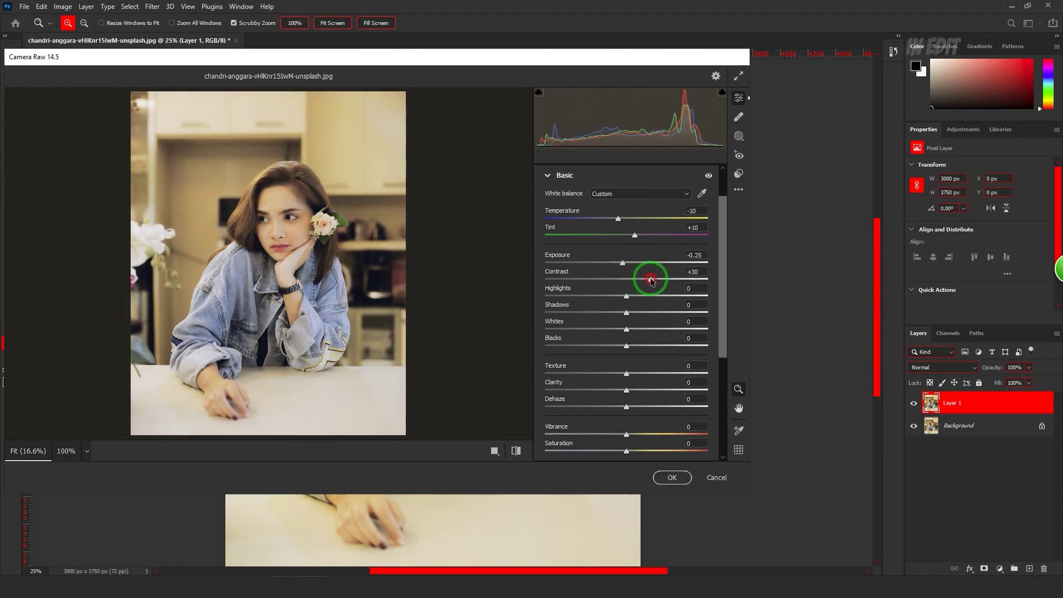
mouse_move(626, 299)
mouse_down()
mouse_move(655, 295)
mouse_move(608, 295)
mouse_move(666, 297)
mouse_move(619, 297)
mouse_up()
scroll(723, 327, down, 1)
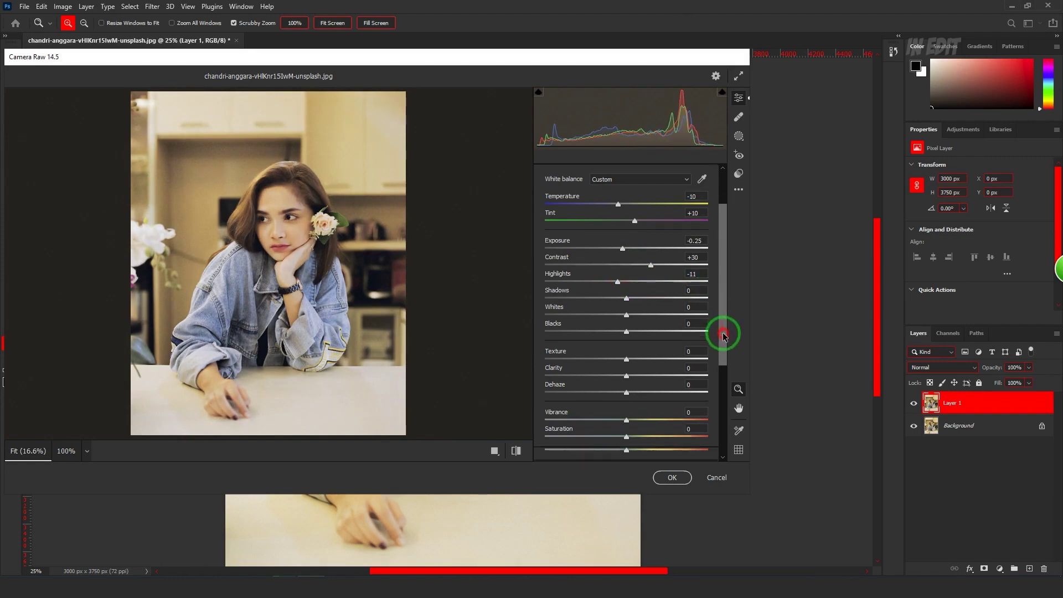
mouse_move(628, 287)
mouse_down()
mouse_move(656, 285)
mouse_move(611, 288)
mouse_move(636, 301)
mouse_move(590, 316)
mouse_up()
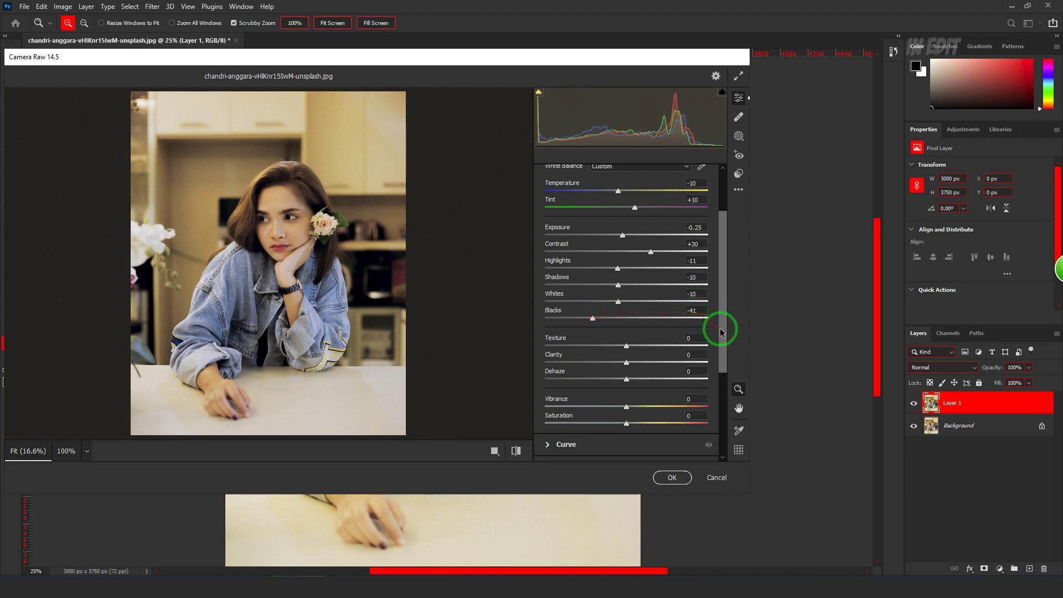
drag(724, 325, 724, 381)
- Raise Texture to +20 and Dehaze to +2
drag(626, 257, 634, 261)
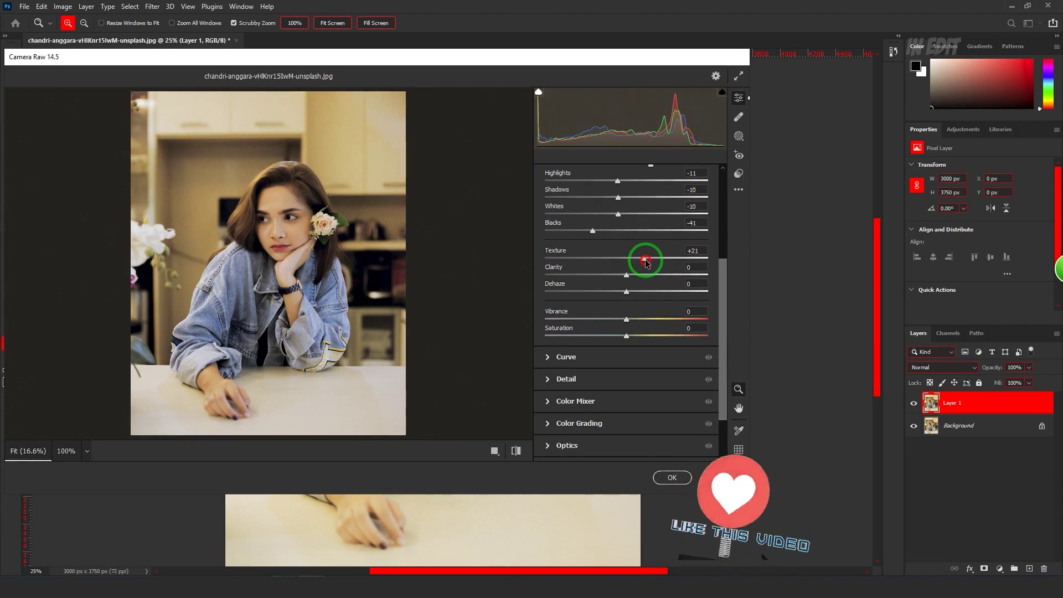
mouse_move(634, 261)
mouse_down()
mouse_move(595, 262)
mouse_move(648, 262)
mouse_up()
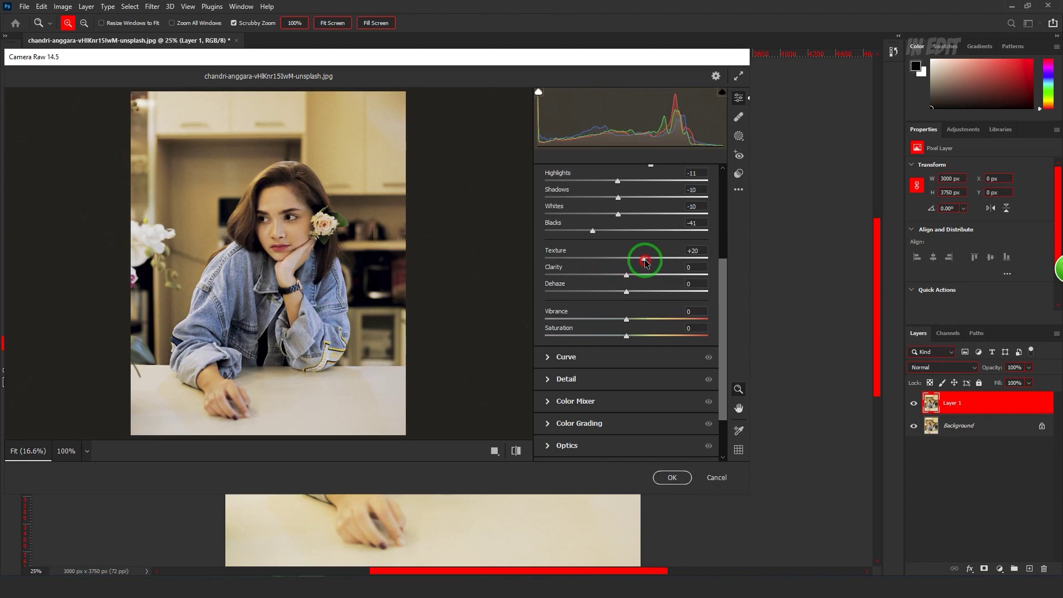
scroll(720, 305, down, 1)
mouse_move(626, 275)
mouse_down()
mouse_move(662, 279)
mouse_move(629, 284)
mouse_up()
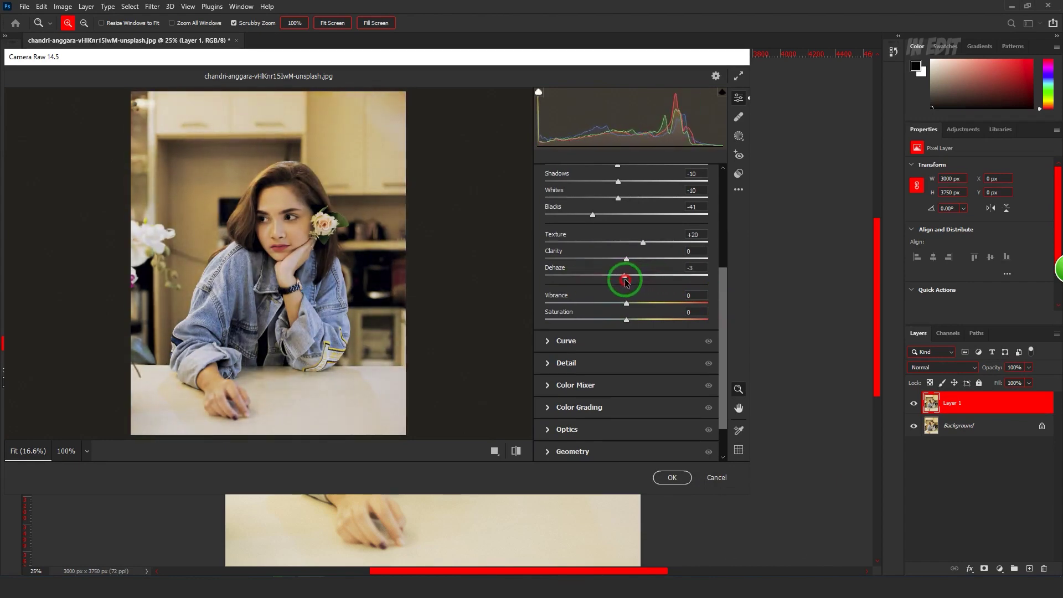
drag(628, 282, 631, 283)
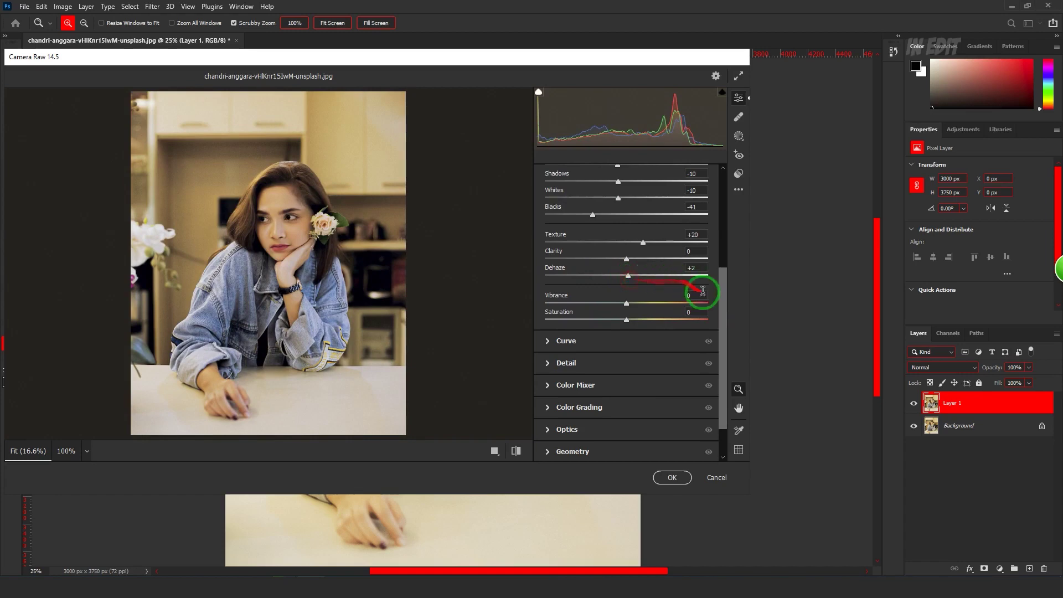
- Set Vibrance to +25 and lower Saturation to -5
scroll(716, 322, down, 2)
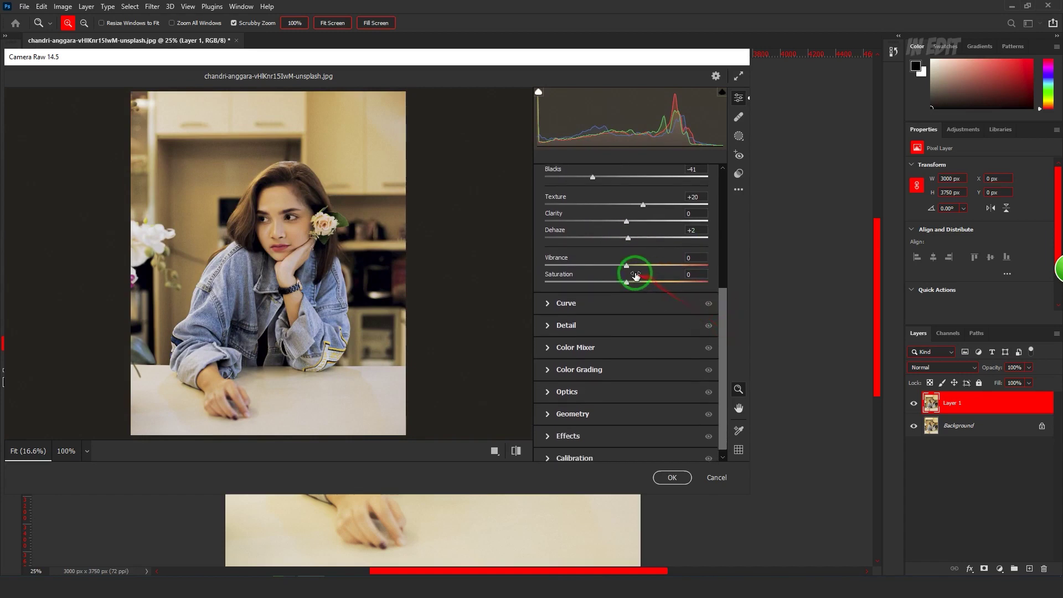
drag(629, 269, 668, 271)
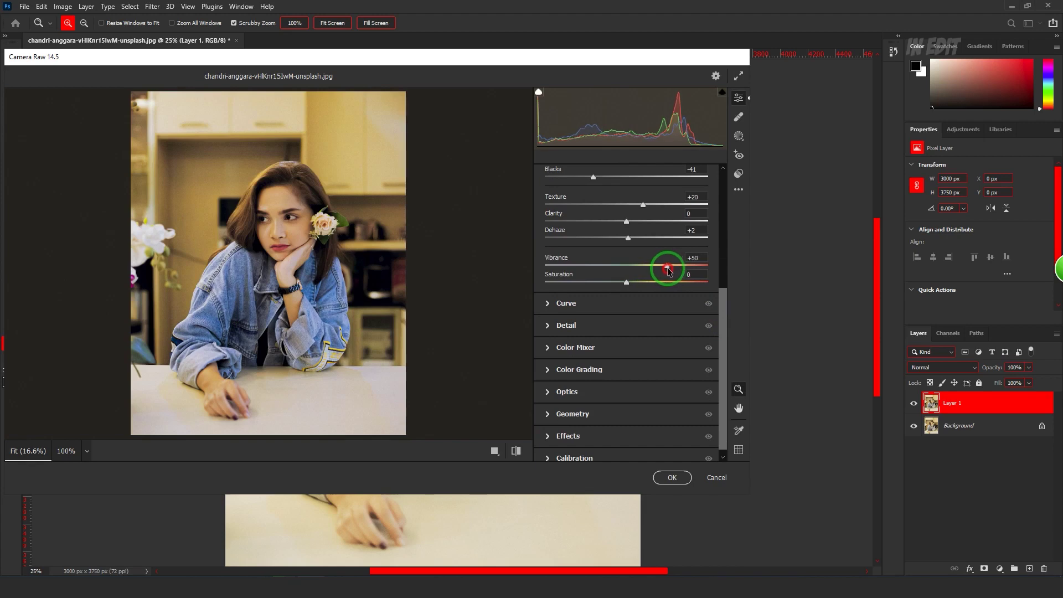
drag(668, 271, 650, 271)
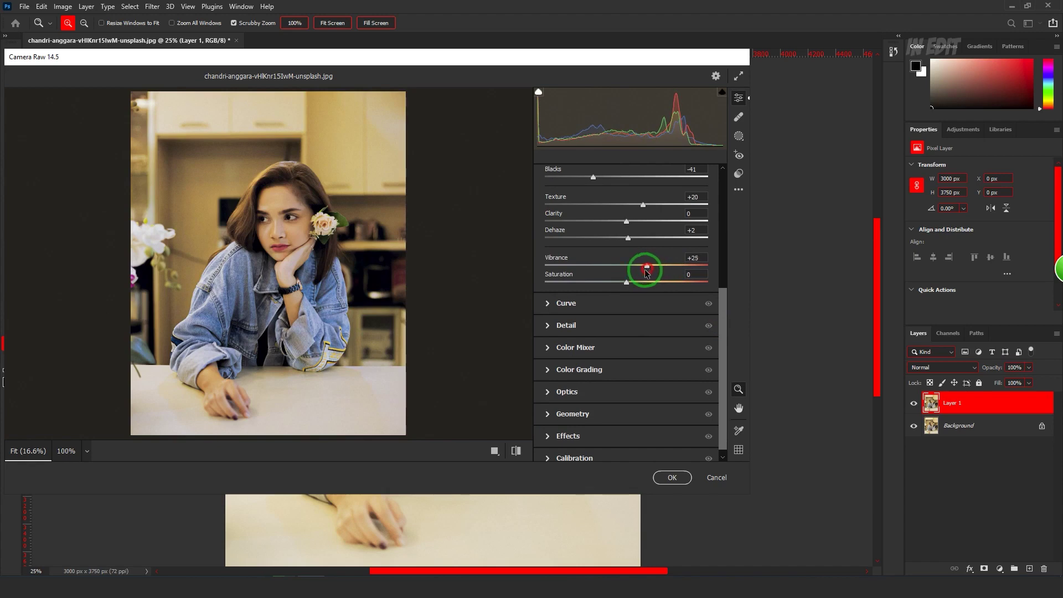
drag(627, 282, 627, 286)
drag(633, 284, 626, 282)
scroll(719, 324, down, 1)
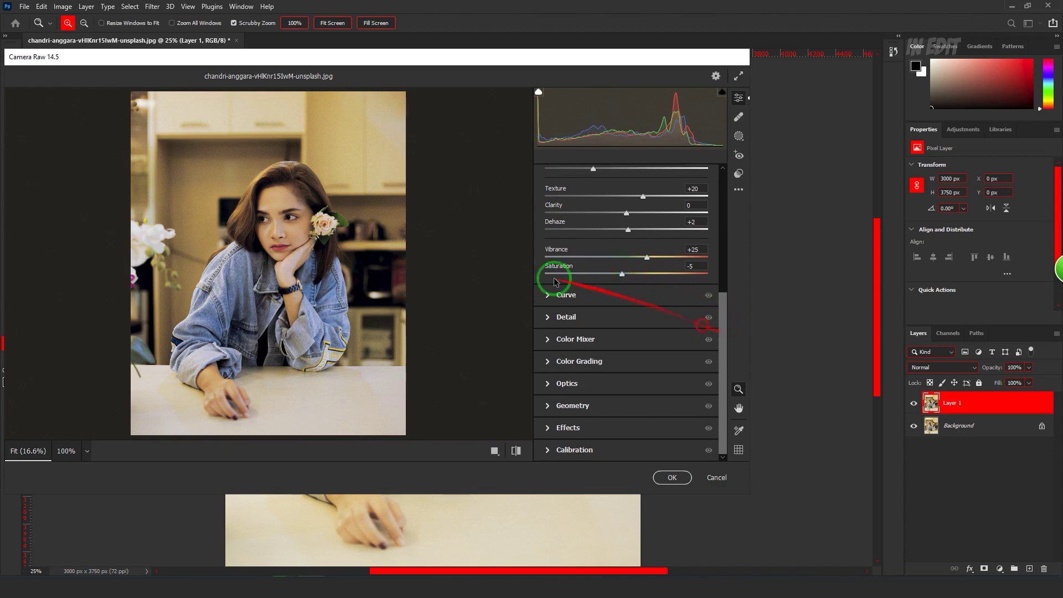
click(548, 295)
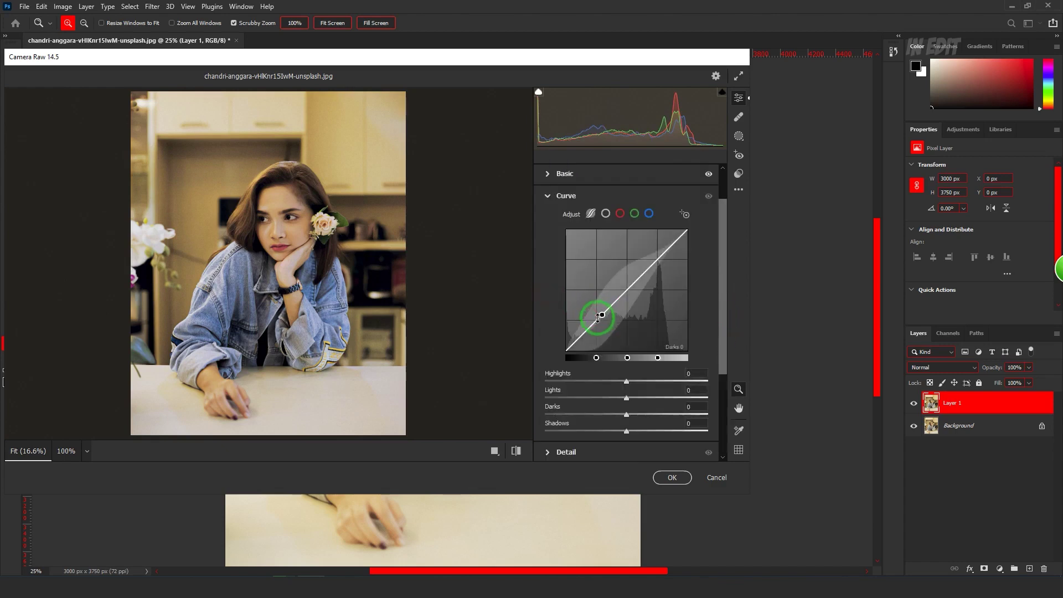
- Lift the Blue curve at two points (48→67) and lower a Green curve point (64→58)
click(649, 214)
drag(658, 261, 646, 259)
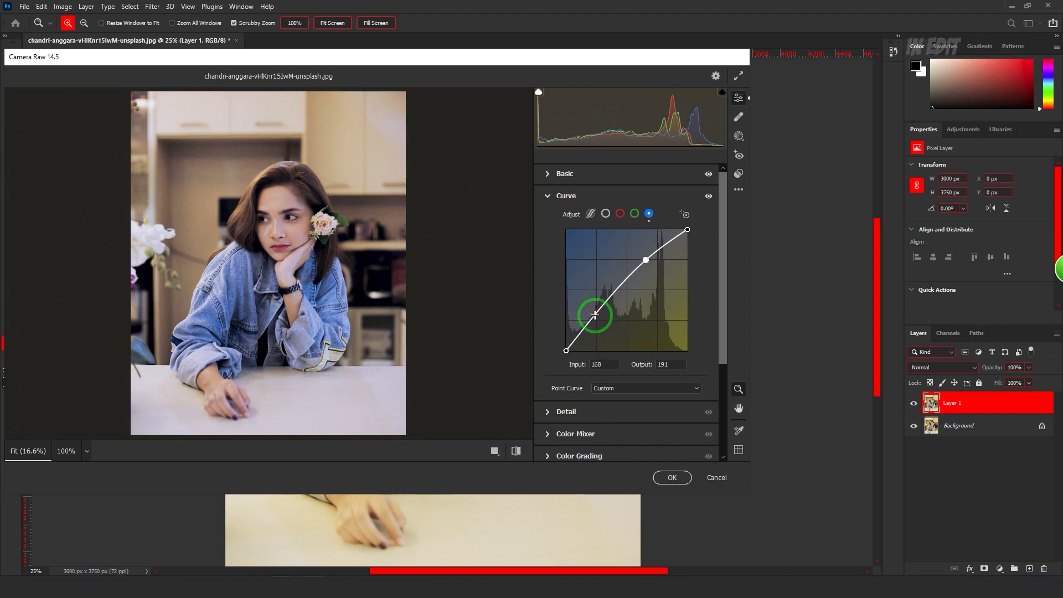
drag(594, 318, 589, 318)
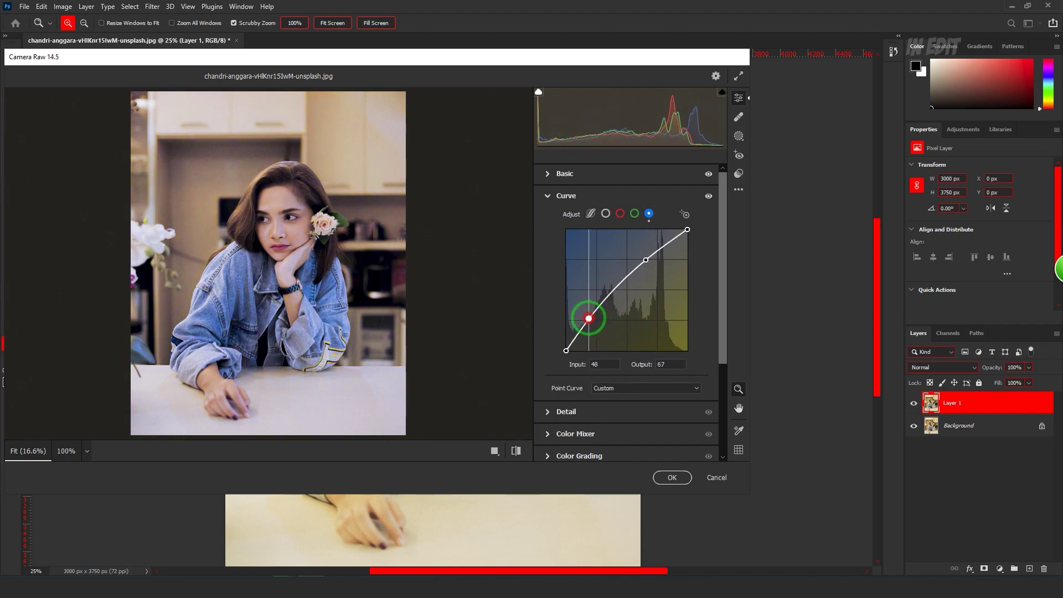
click(634, 213)
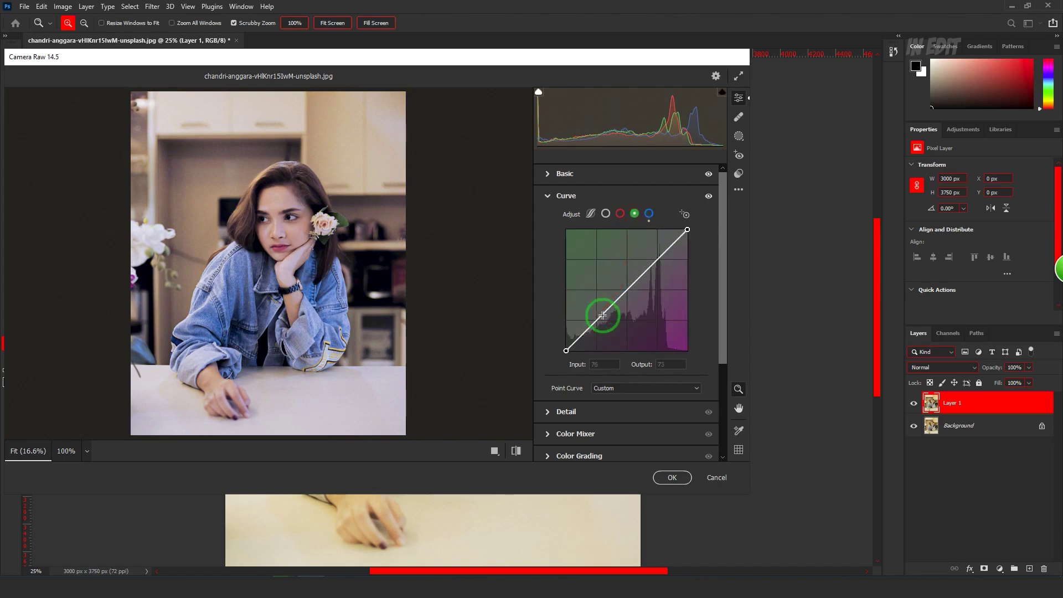
drag(596, 319, 596, 323)
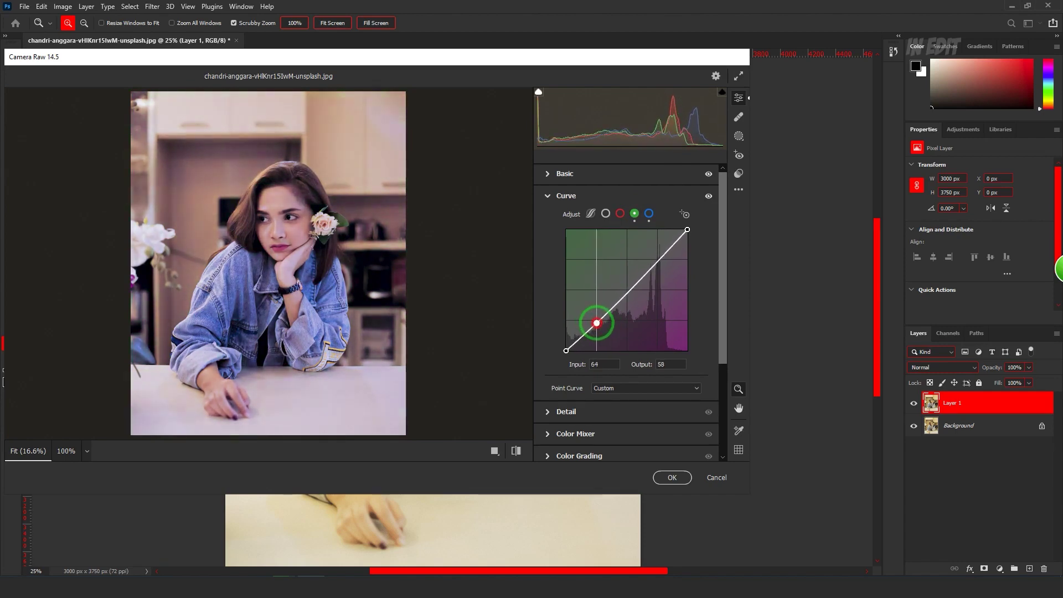
click(551, 196)
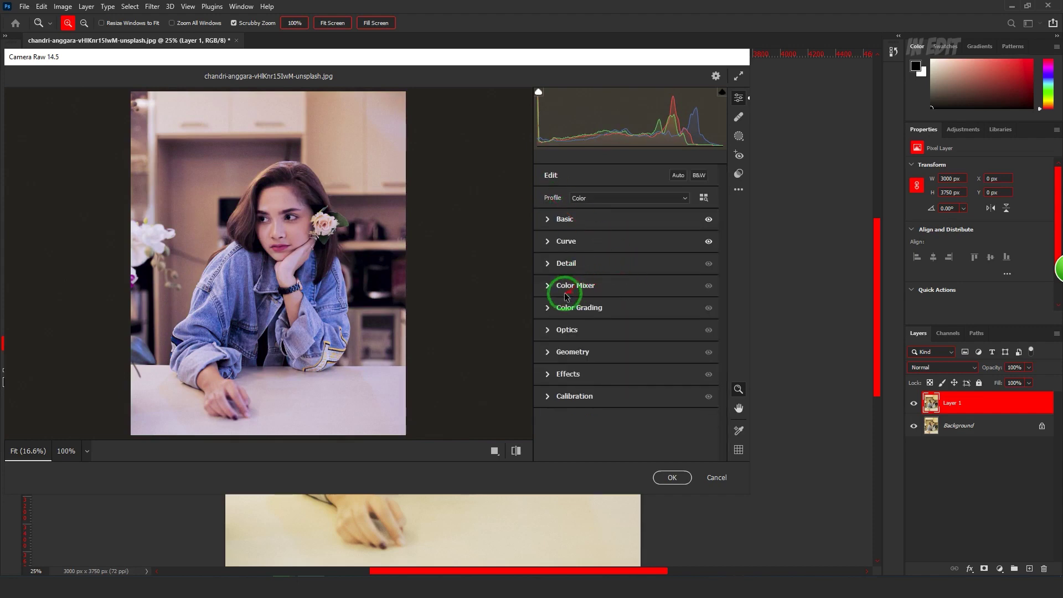
- Set Noise Reduction and Color Noise Reduction to 41 each in the Detail panel
click(548, 264)
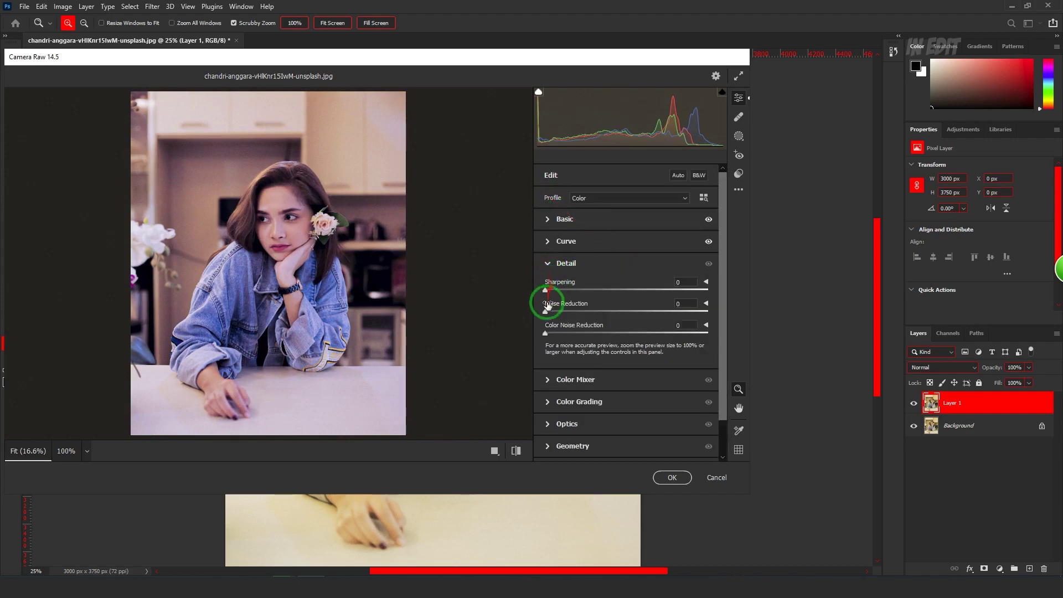
drag(546, 312, 613, 320)
click(565, 337)
drag(548, 335, 609, 337)
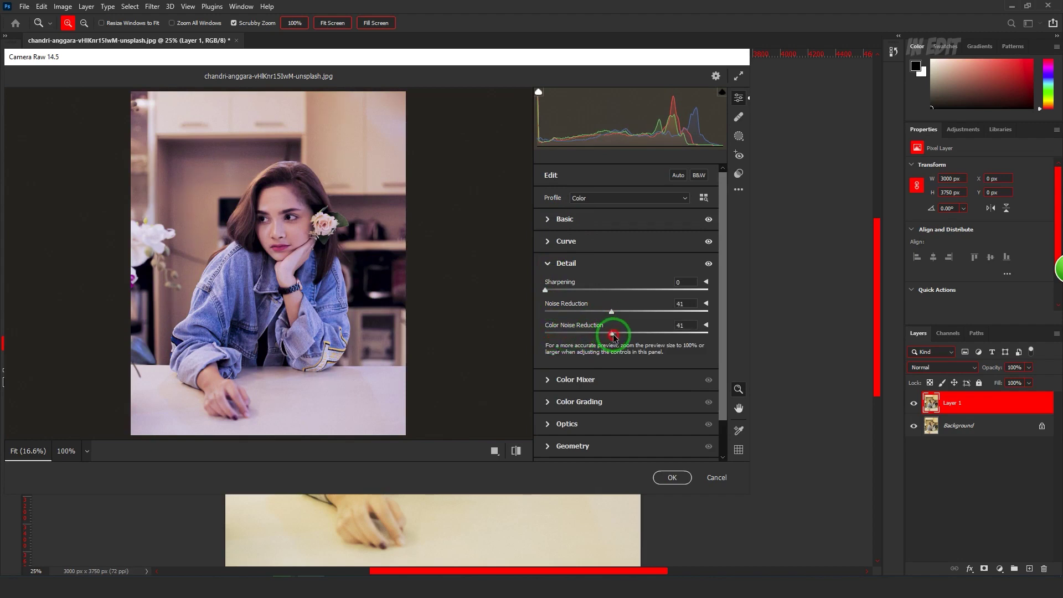
click(550, 263)
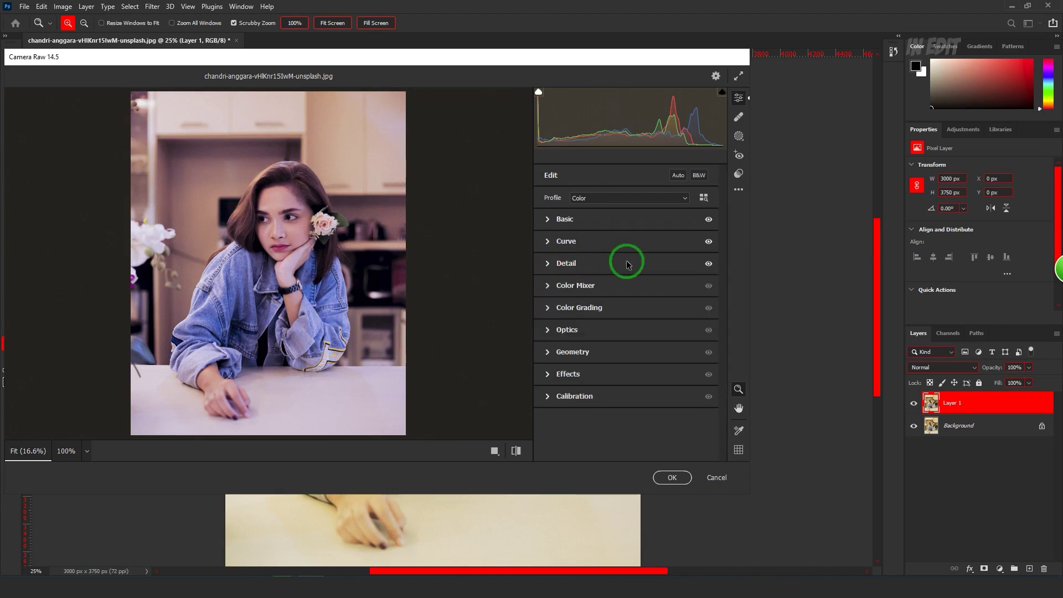
click(550, 396)
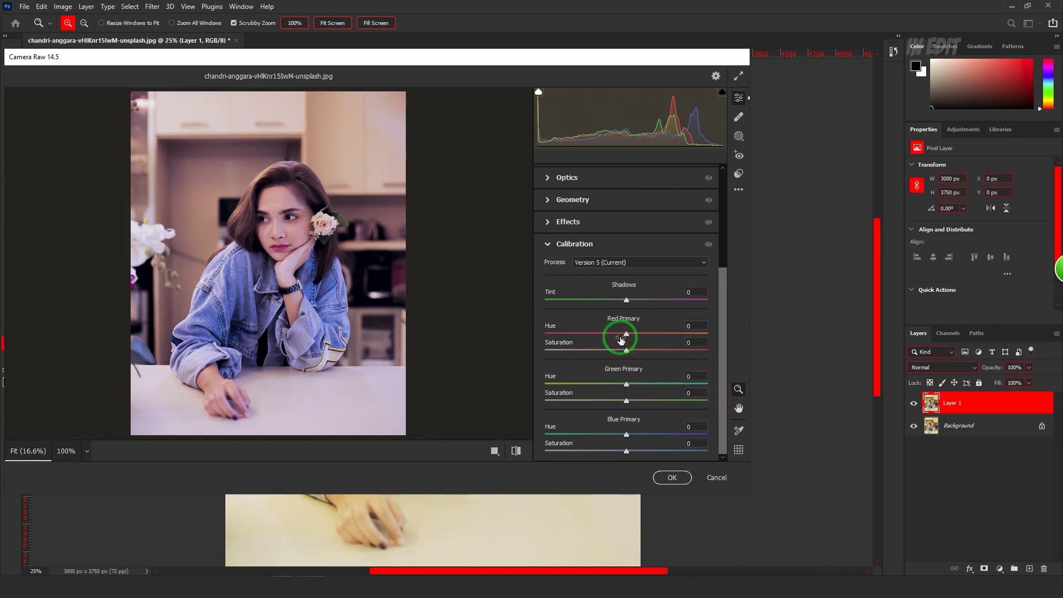
- Calibrate primaries: Red hue +37/sat +69, Green +20/-14, Blue -21/+21
mouse_move(625, 334)
mouse_down()
mouse_move(725, 336)
mouse_move(691, 339)
mouse_up()
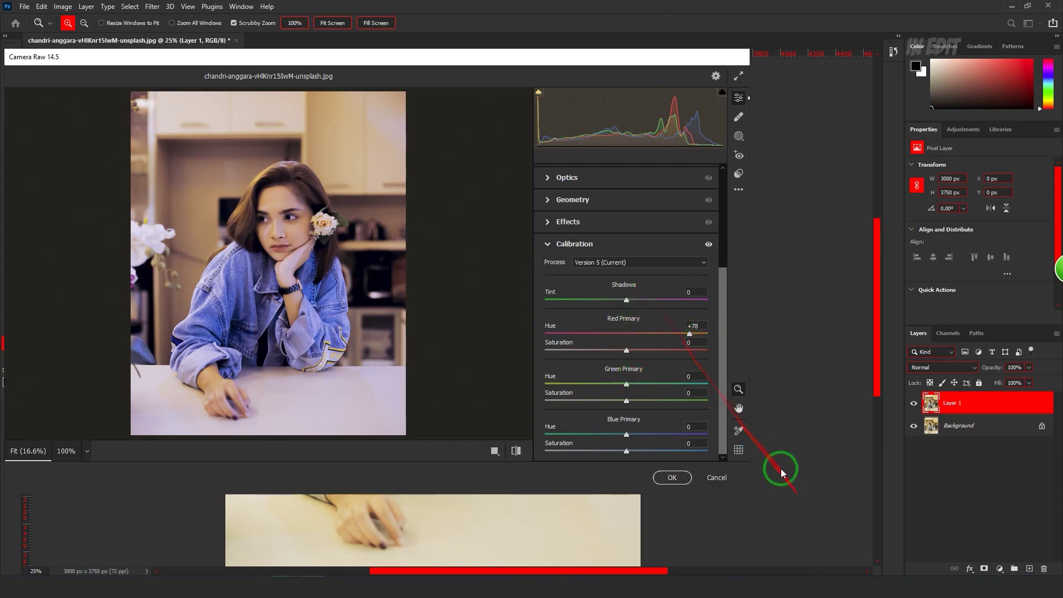
mouse_move(691, 336)
mouse_down()
mouse_move(646, 350)
mouse_move(702, 350)
mouse_move(684, 354)
mouse_up()
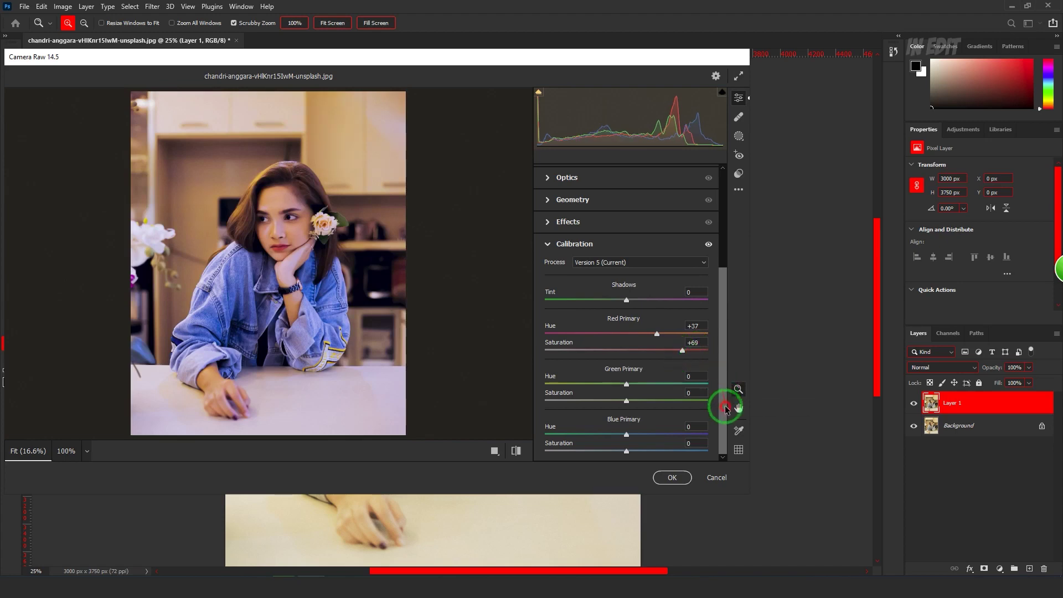
mouse_move(627, 387)
mouse_down()
mouse_move(679, 386)
mouse_move(573, 386)
mouse_move(639, 386)
mouse_move(556, 406)
mouse_move(683, 404)
mouse_move(617, 405)
mouse_up()
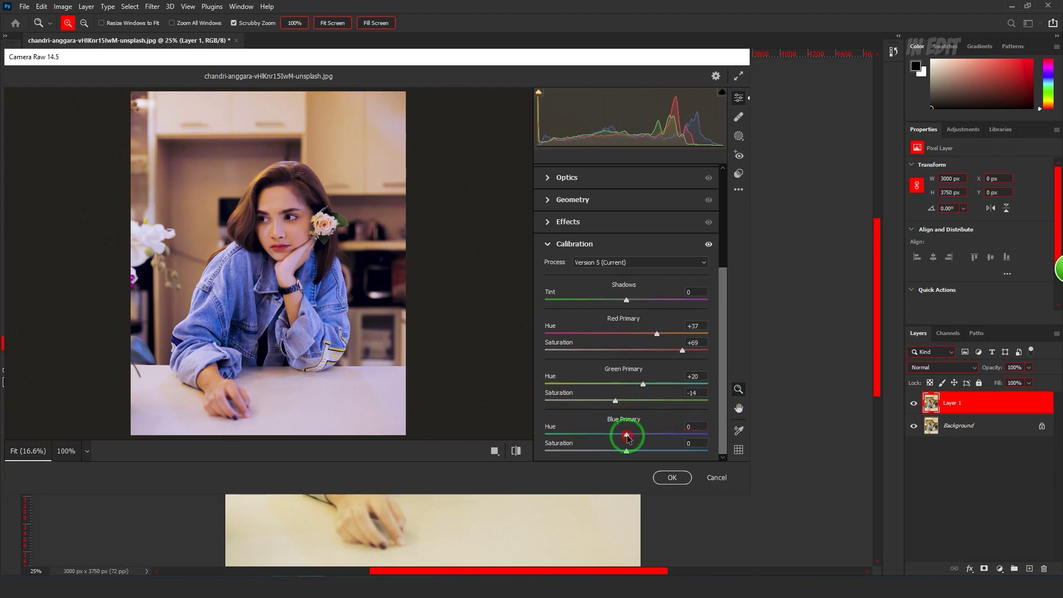
mouse_move(625, 434)
mouse_down()
mouse_move(596, 427)
mouse_move(669, 426)
mouse_move(609, 427)
mouse_up()
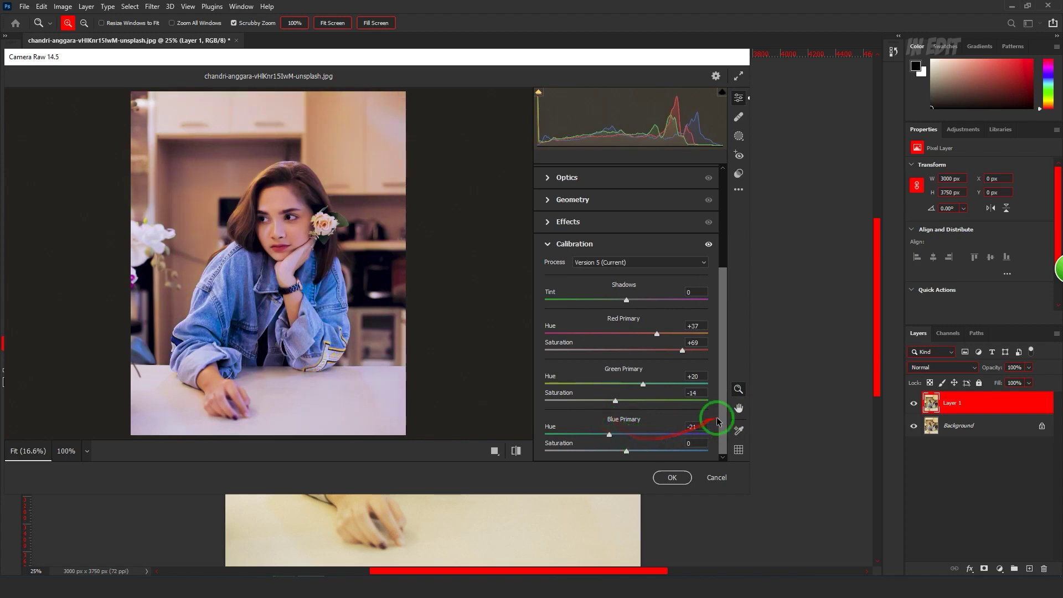
mouse_move(625, 450)
mouse_down()
mouse_move(694, 452)
mouse_move(572, 451)
mouse_move(642, 451)
mouse_up()
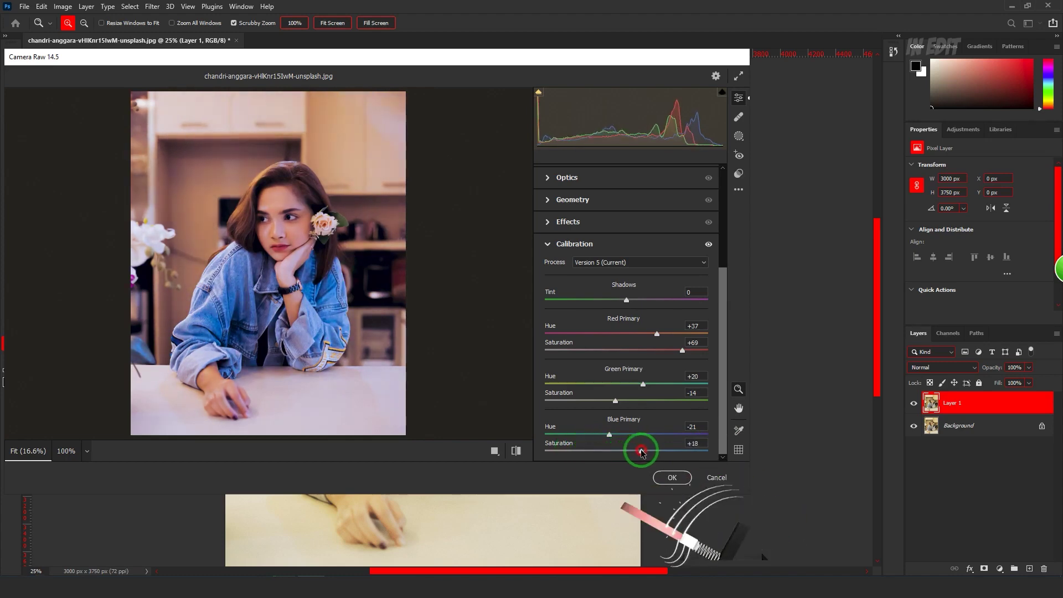
drag(642, 452, 643, 452)
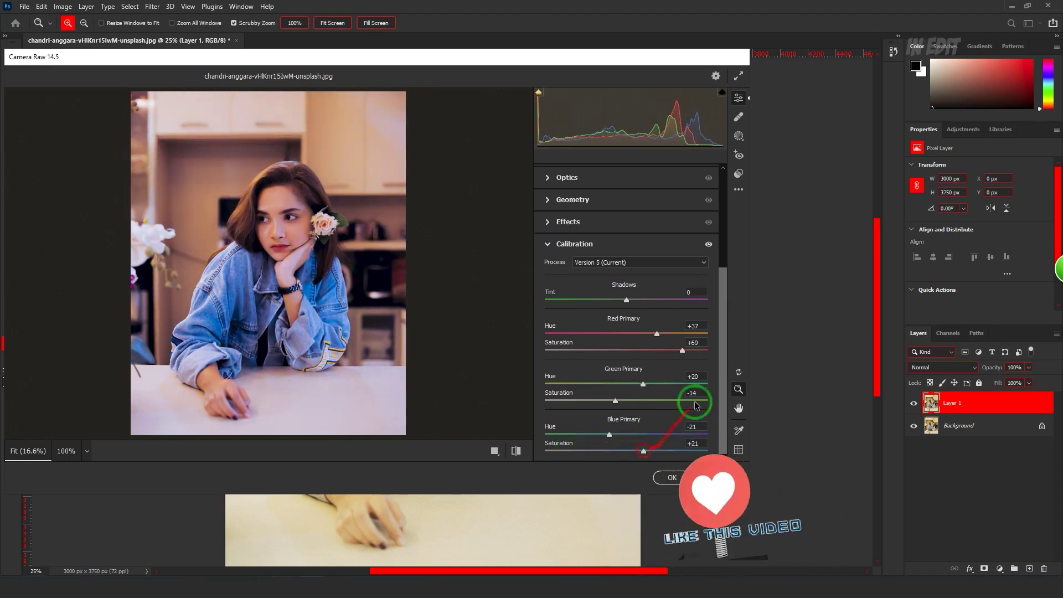
click(544, 243)
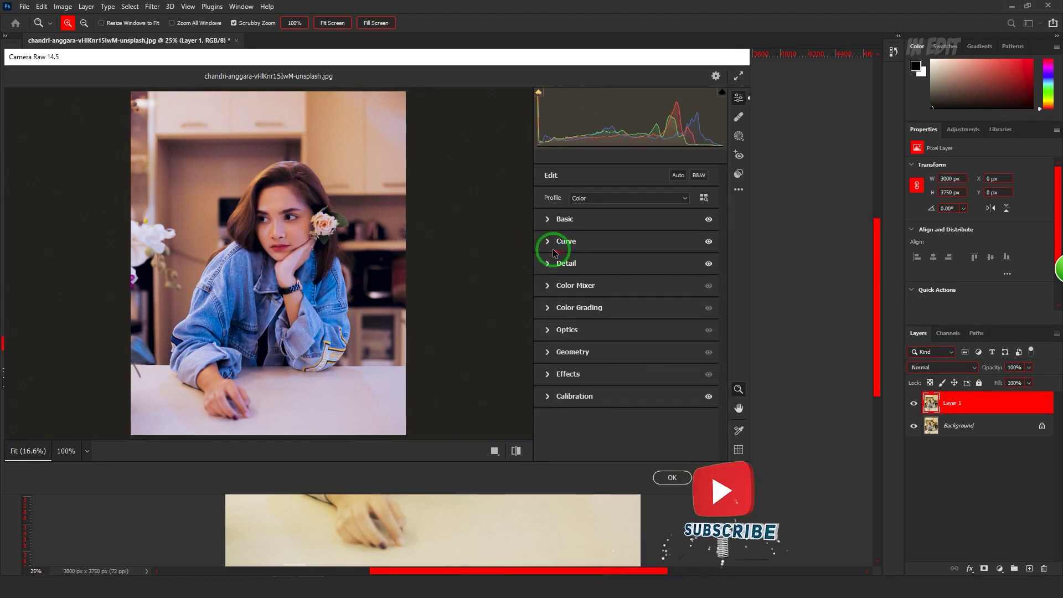
- Tint the midtones blue in Color Grading, leaving shadows near-neutral at hue 270, saturation 2
click(543, 306)
drag(634, 270, 563, 269)
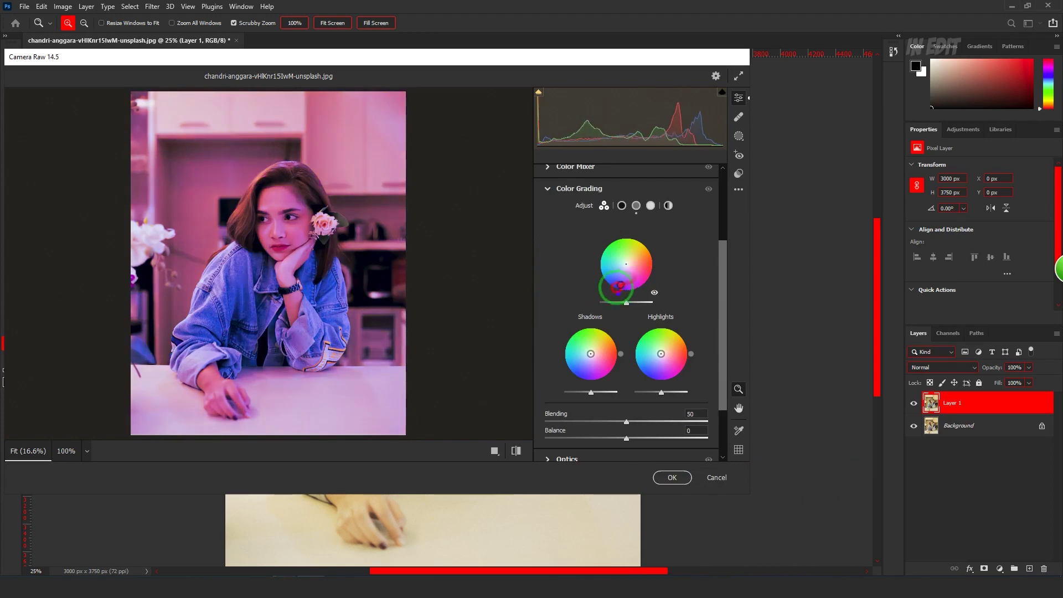
drag(564, 269, 561, 313)
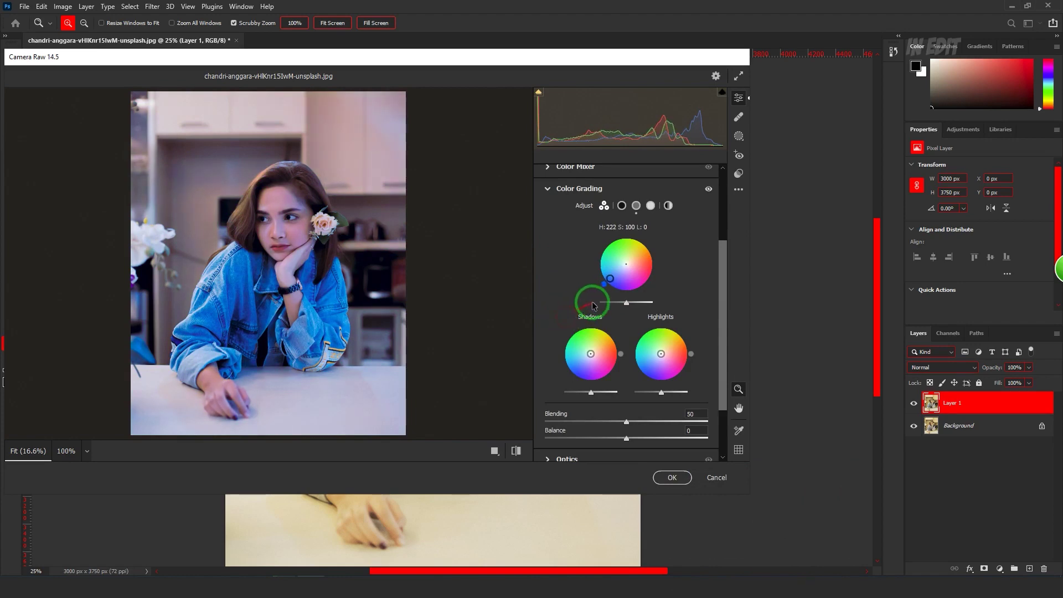
drag(614, 357, 563, 398)
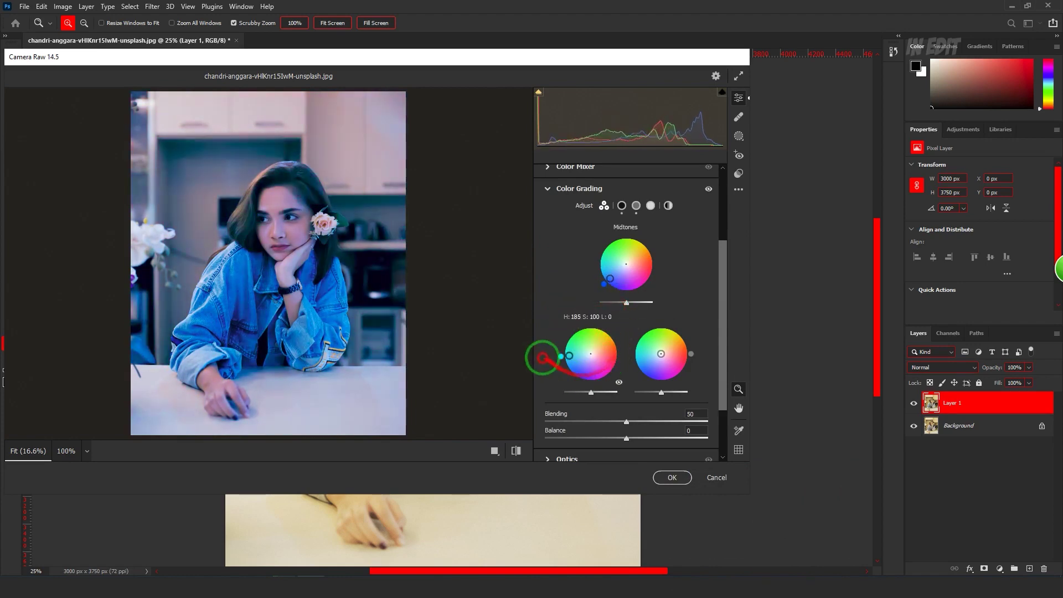
mouse_move(578, 371)
mouse_down()
mouse_move(593, 339)
mouse_move(612, 352)
mouse_move(538, 361)
mouse_move(591, 355)
mouse_up()
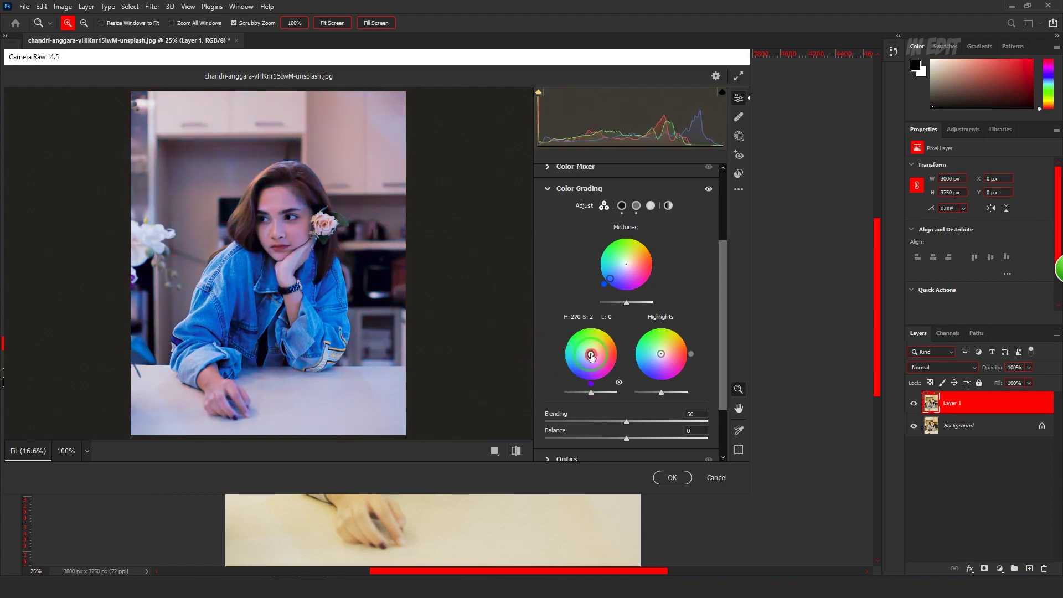
click(548, 189)
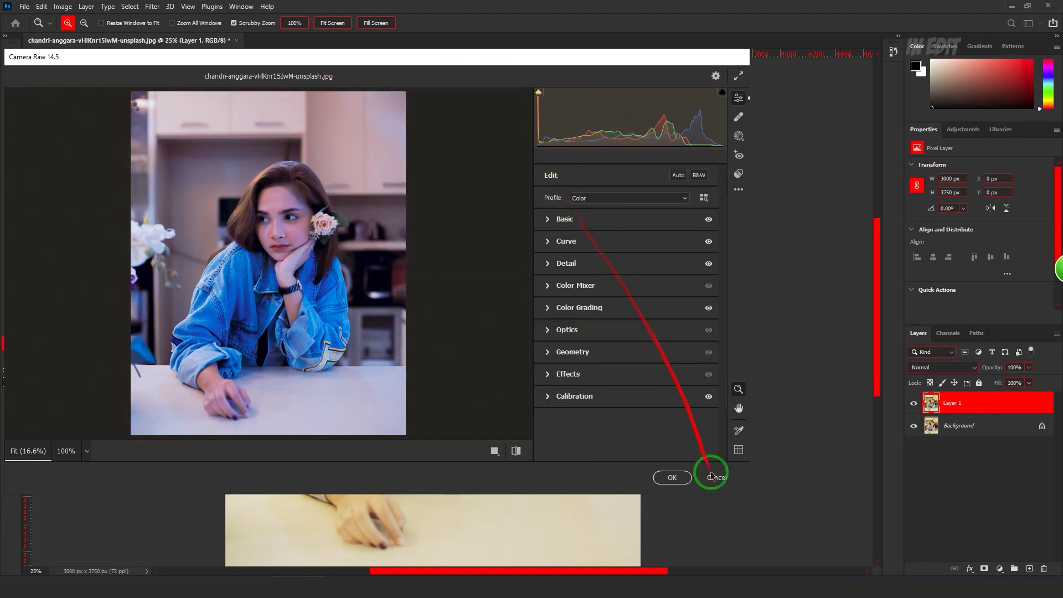
- Compare the before/after preview, then apply the Camera Raw edits to Layer 1
click(517, 452)
click(517, 452)
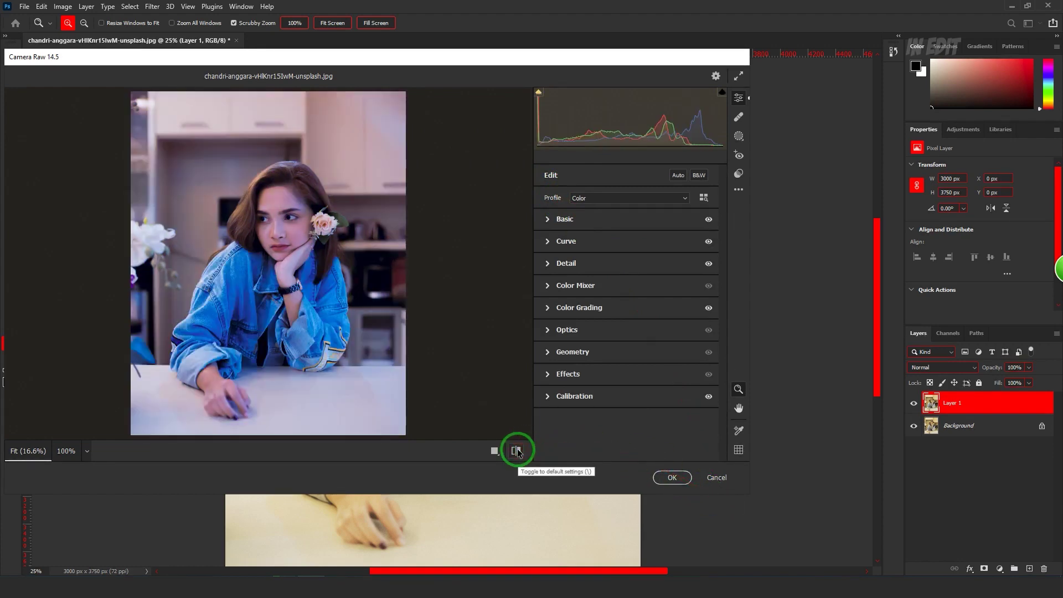
click(517, 451)
click(517, 451)
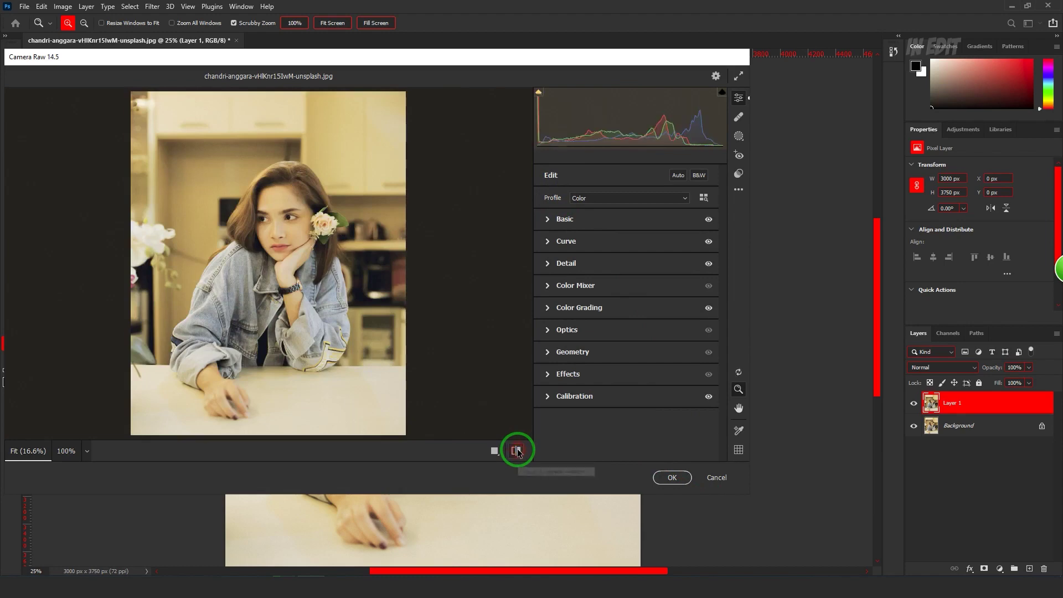
click(682, 479)
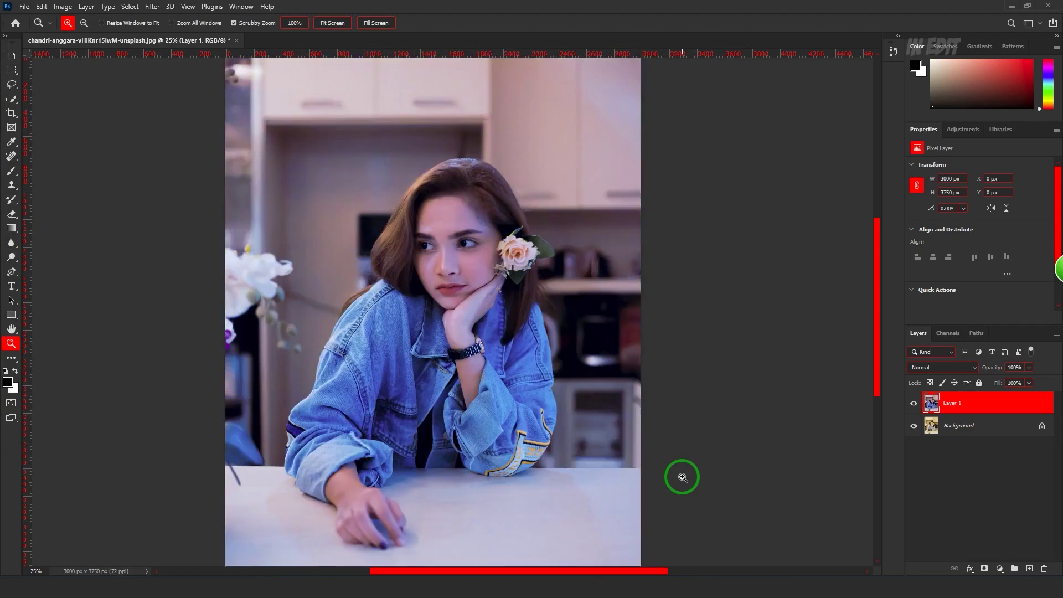
- Toggle Layer 1's visibility to compare the blue grade against the warm original
key(v)
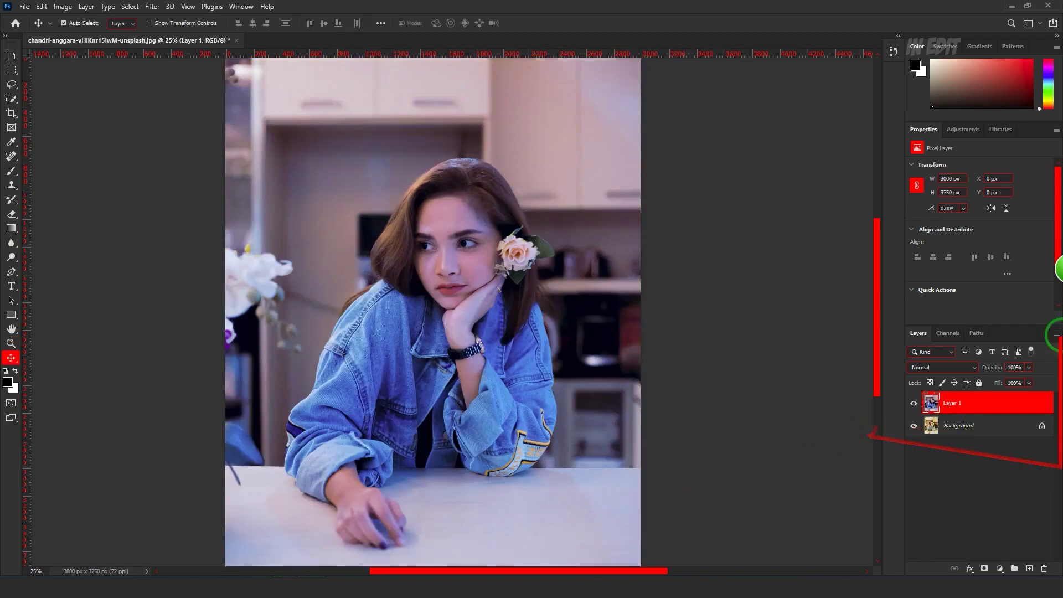
click(914, 404)
click(914, 404)
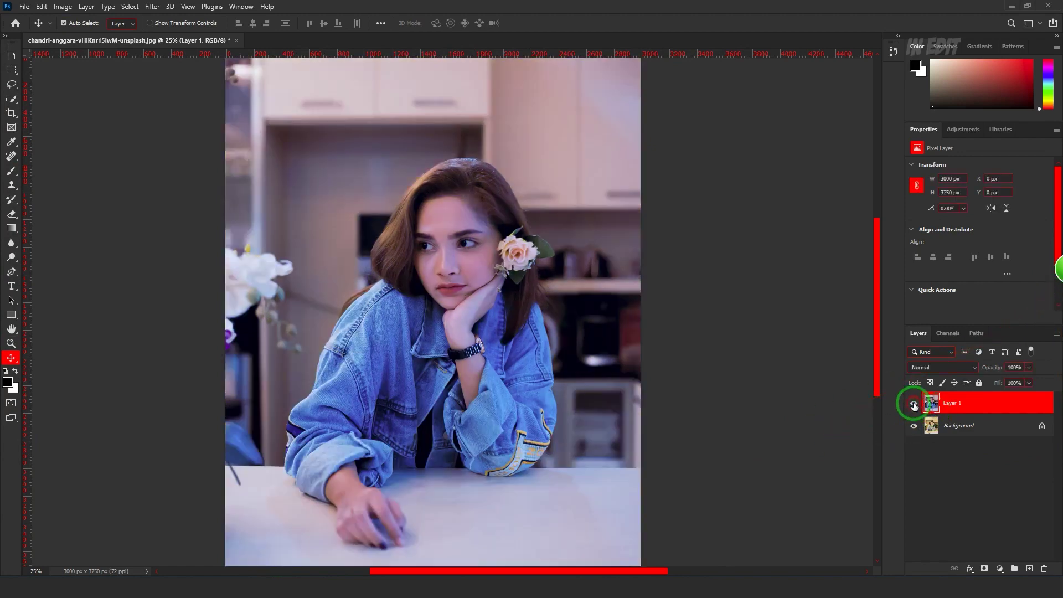
click(914, 404)
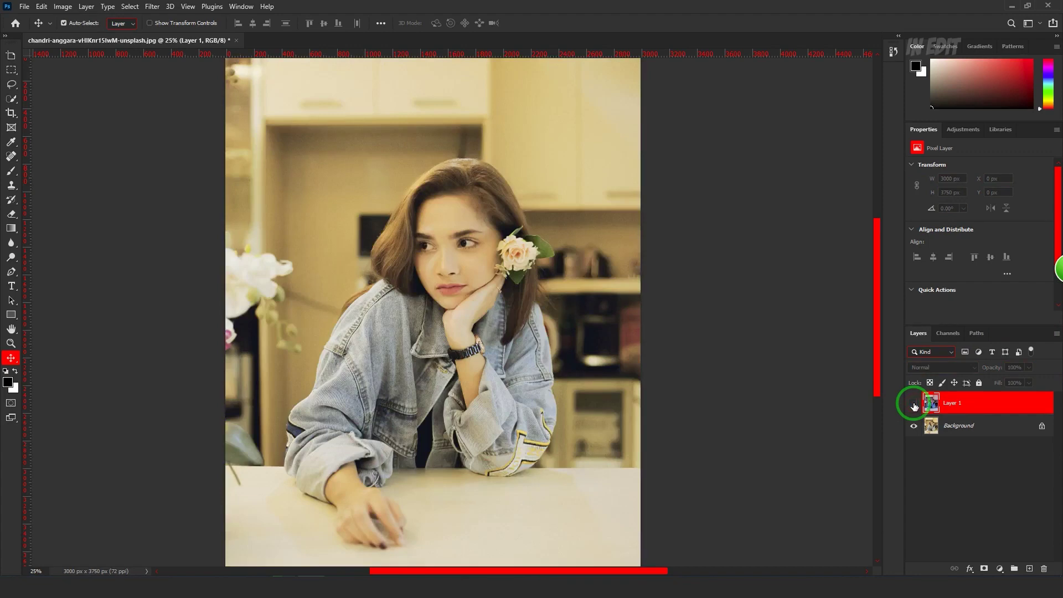
click(915, 404)
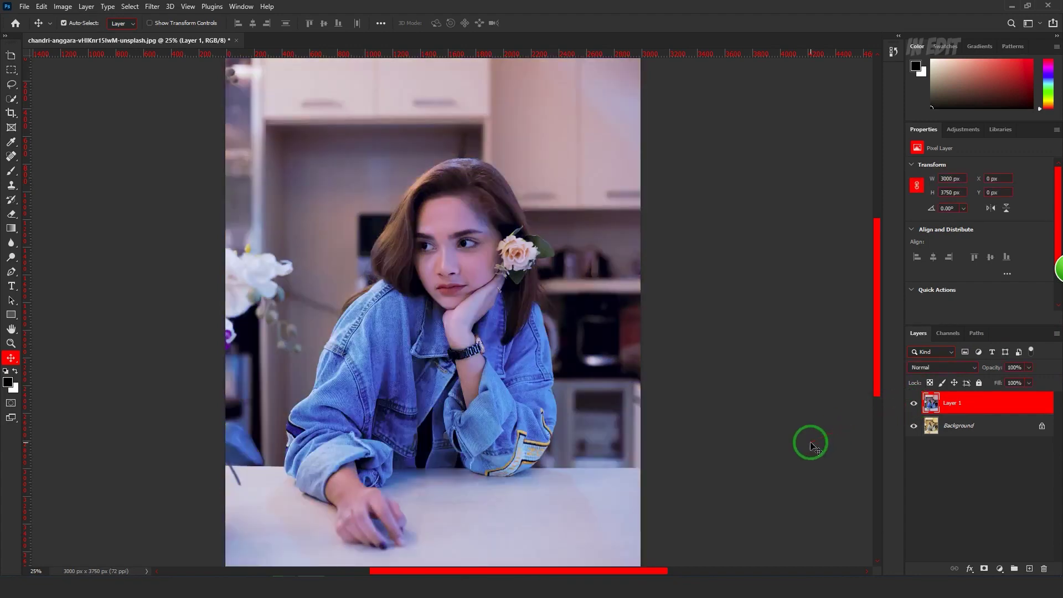